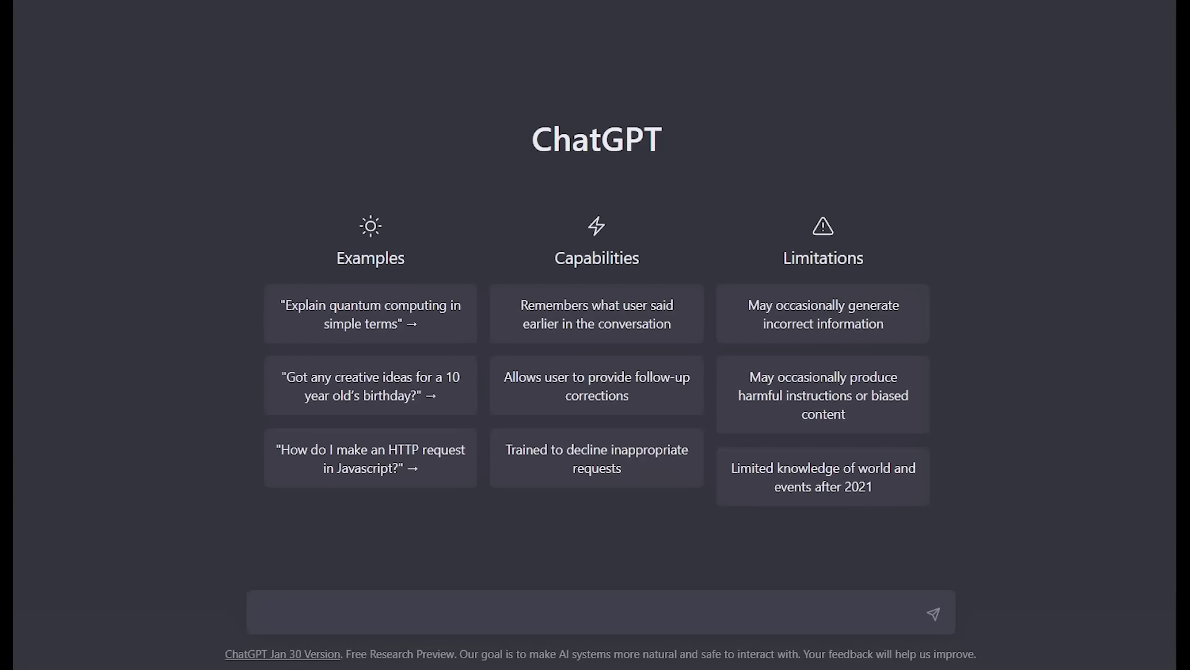
Step: Send ChatGPT the prompt "can you write a paper on conserving water"
{"action": "left_click", "coordinate": [575, 623]}
{"action": "type", "text": "can you wri"}
{"action": "type", "text": "te a pape"}
{"action": "key", "text": "BackSpace"}
{"action": "type", "text": "aper on conserving water"}
{"action": "key", "text": "Return"}
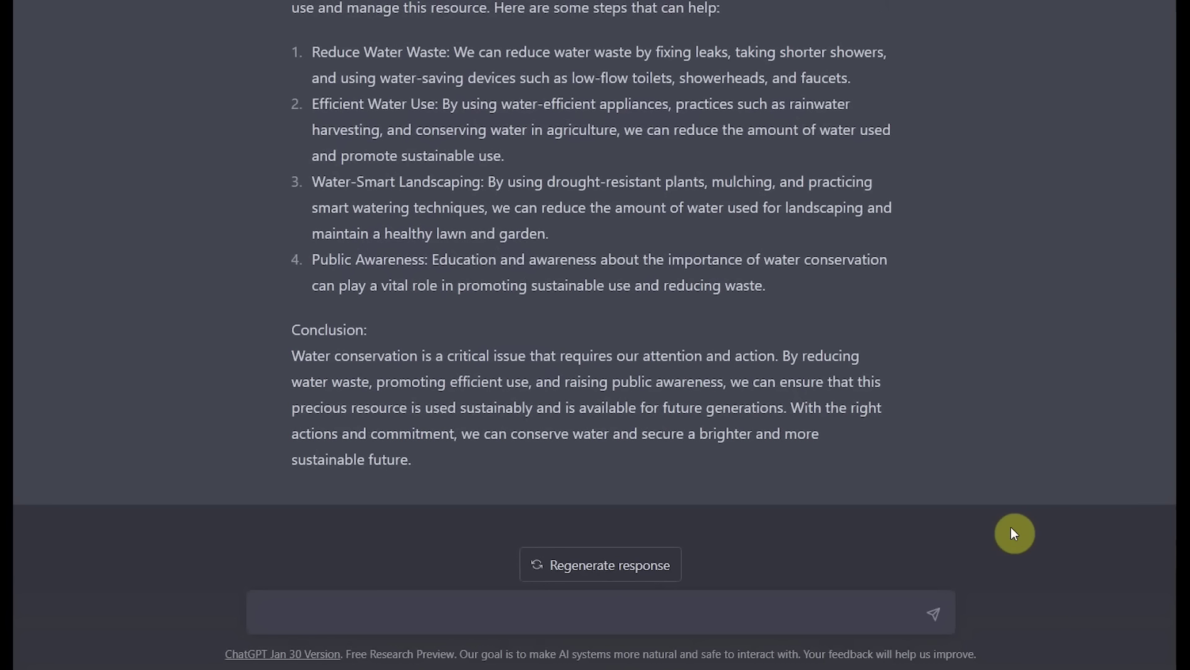
Step: Look over the generated paper and send the follow-up "can you also include a summary paragraph?"
{"action": "scroll", "coordinate": [1028, 412], "scroll_direction": "up", "scroll_amount": 6}
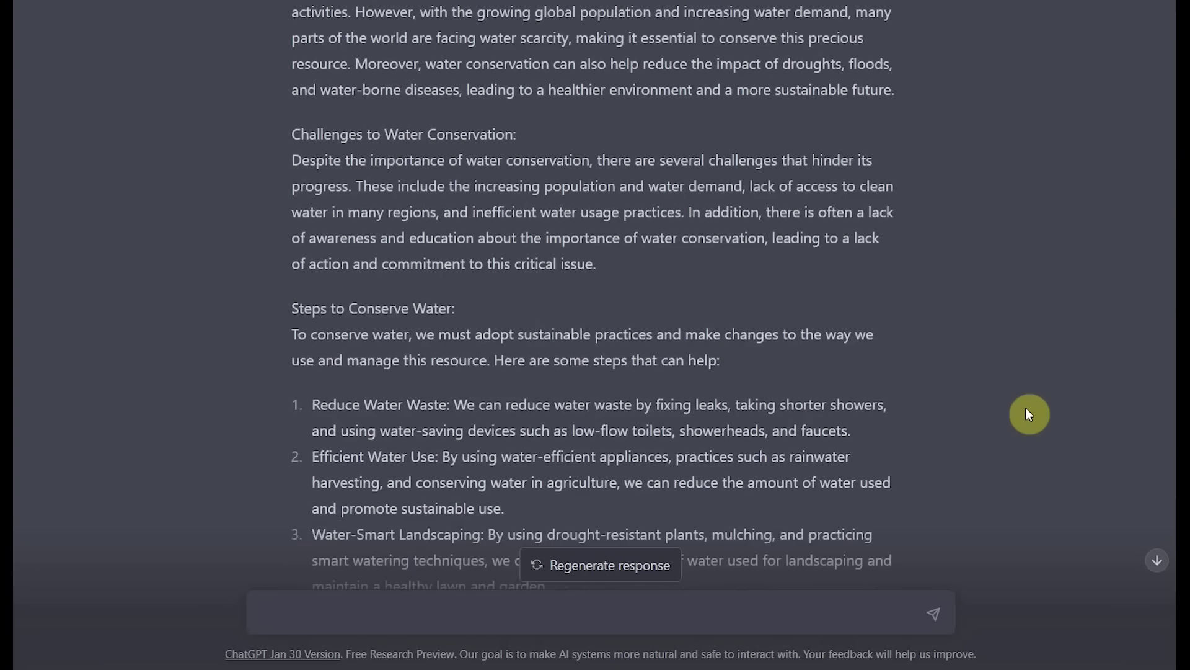
{"action": "scroll", "coordinate": [1028, 412], "scroll_direction": "up", "scroll_amount": 7}
{"action": "scroll", "coordinate": [1028, 412], "scroll_direction": "down", "scroll_amount": 5}
{"action": "scroll", "coordinate": [1026, 407], "scroll_direction": "down", "scroll_amount": 8}
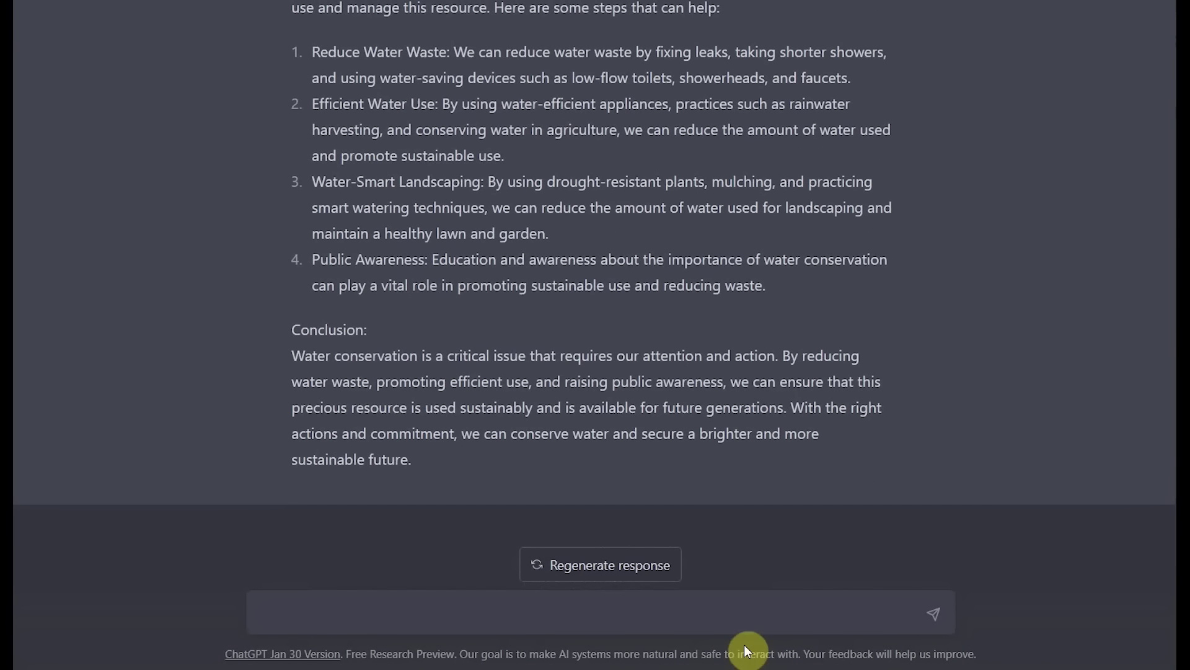
{"action": "left_click", "coordinate": [726, 620]}
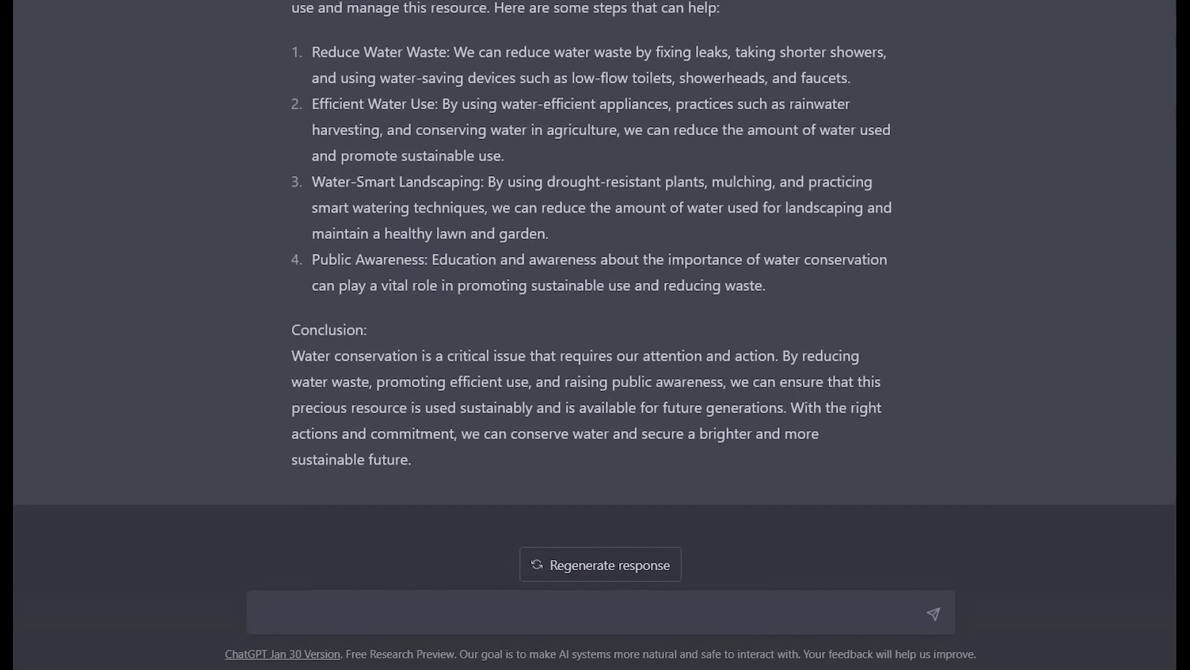
{"action": "type", "text": "can you also include "}
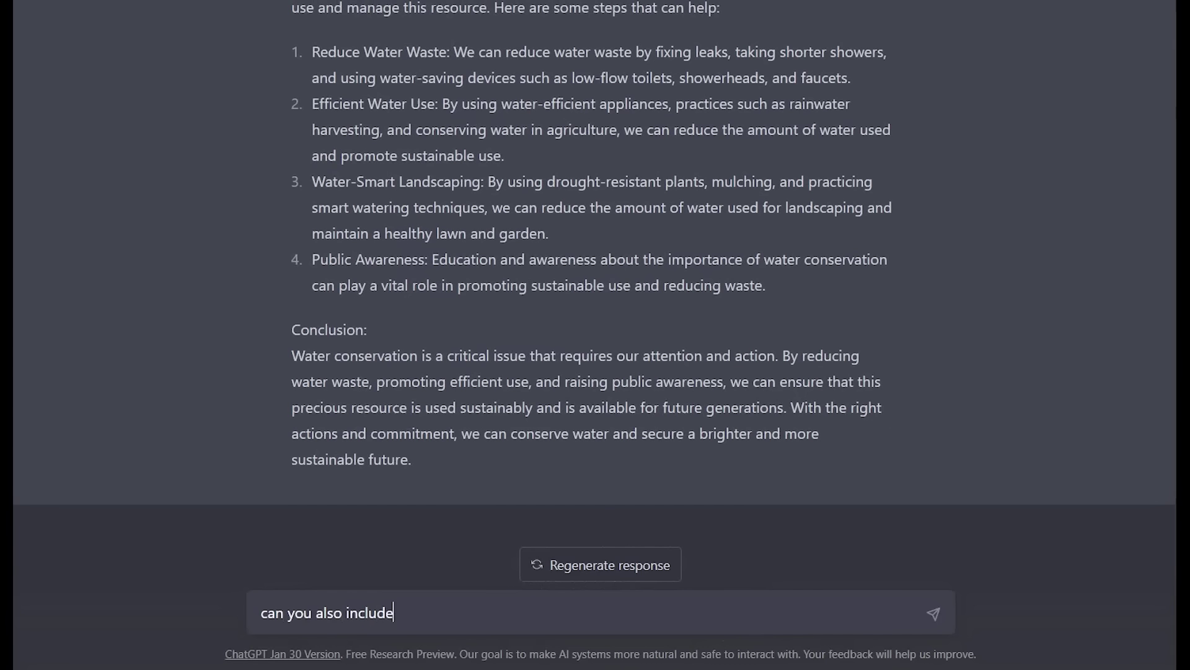
{"action": "type", "text": "a summary paragraph?"}
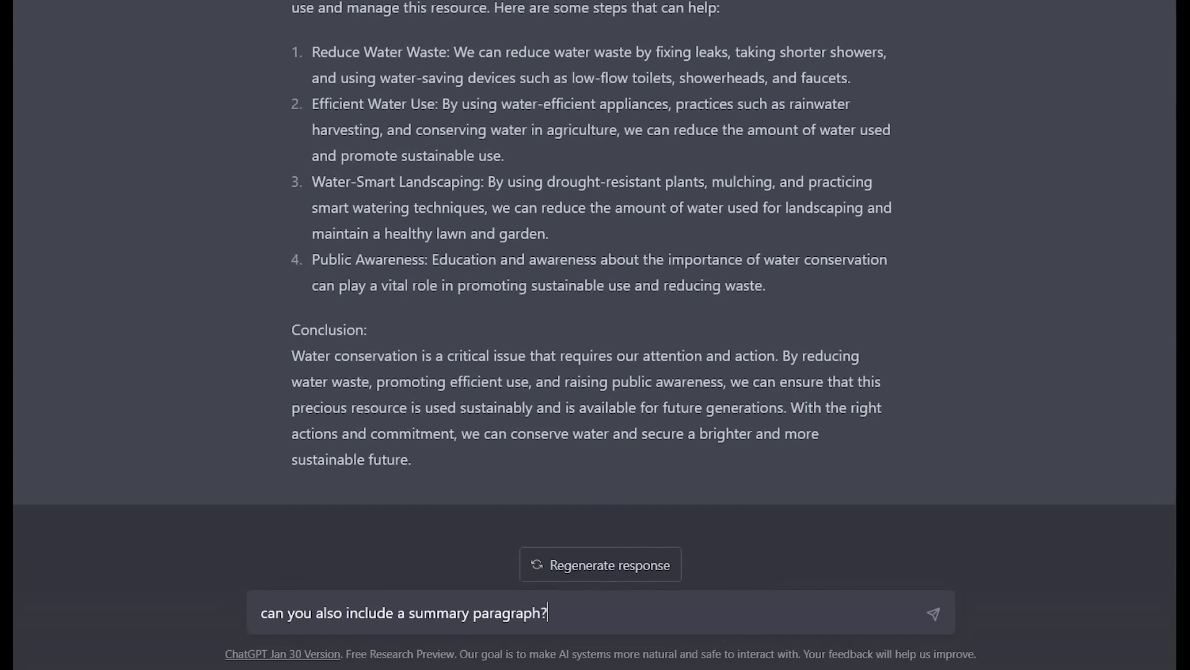
{"action": "key", "text": "Return"}
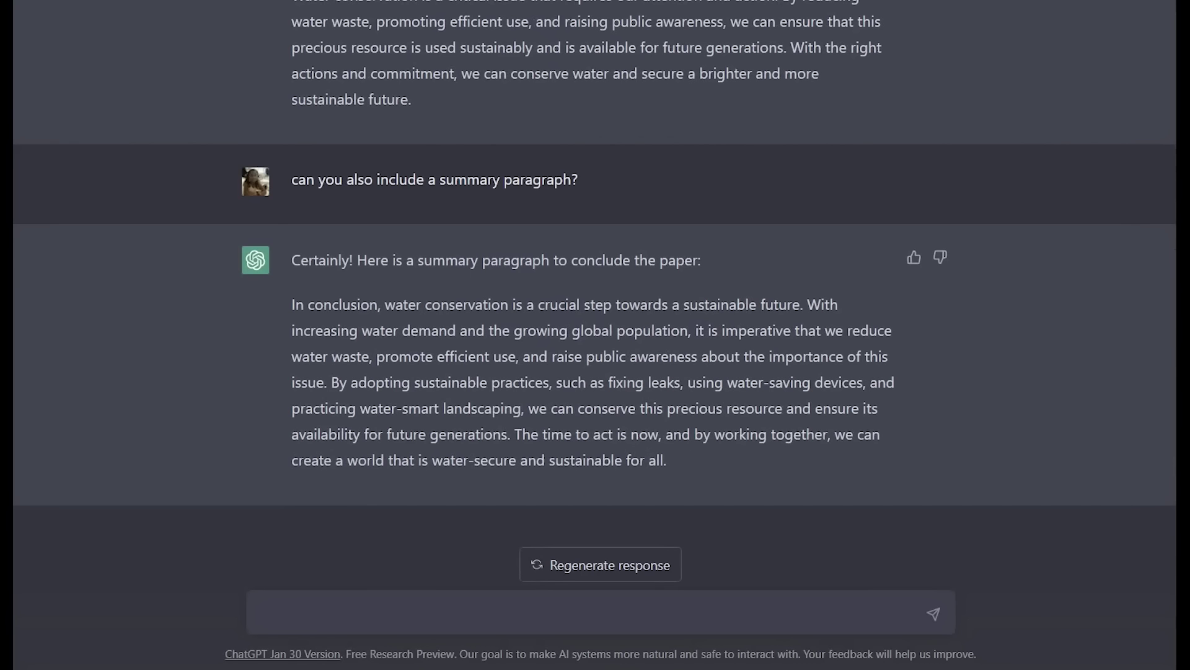
Step: Send the follow-up "can you also add rain water harvesting to the paper" and review the revised paper
{"action": "type", "text": "can you also add rain "}
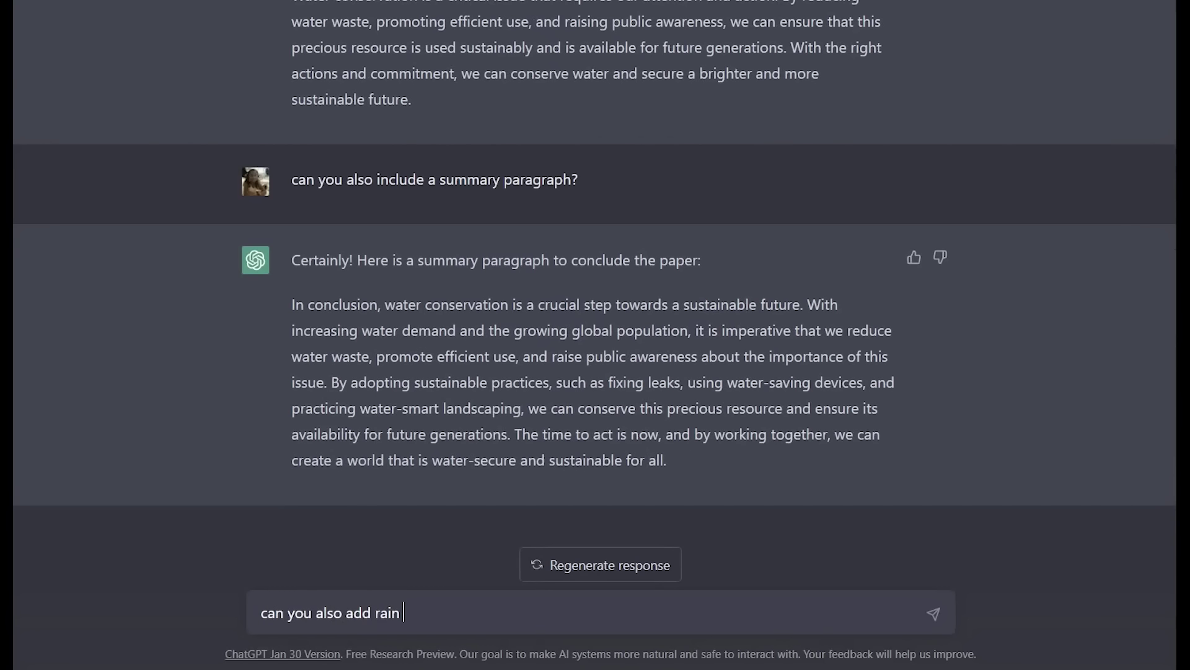
{"action": "type", "text": "water harvesting t"}
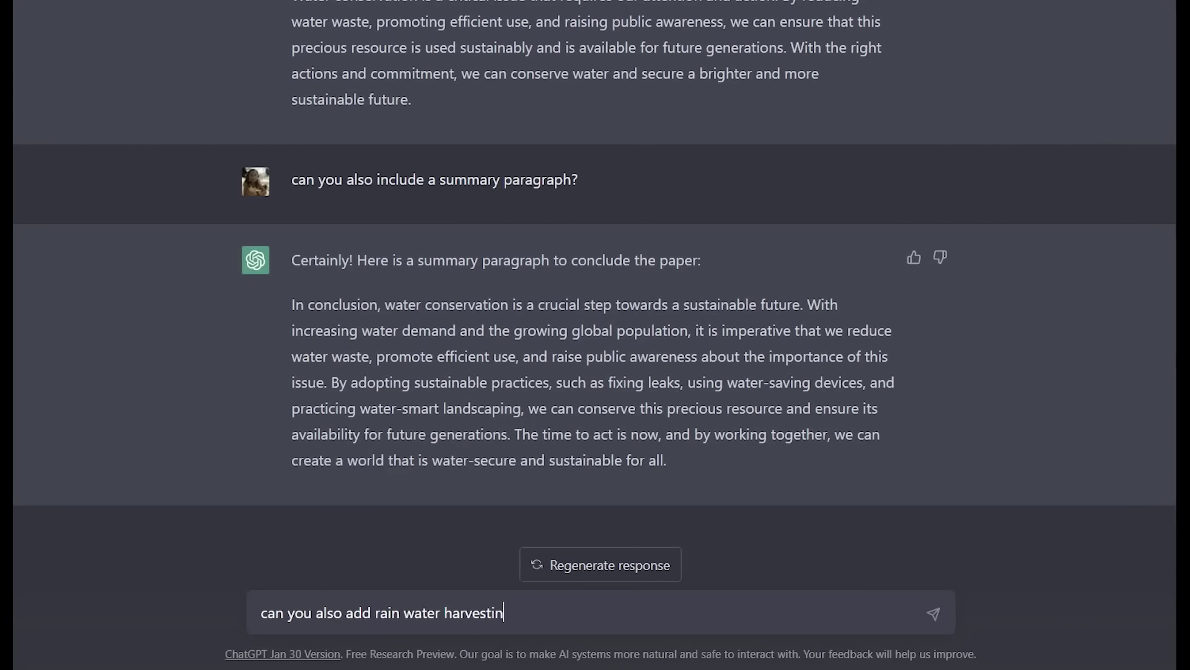
{"action": "type", "text": "o the paper"}
{"action": "key", "text": "Return"}
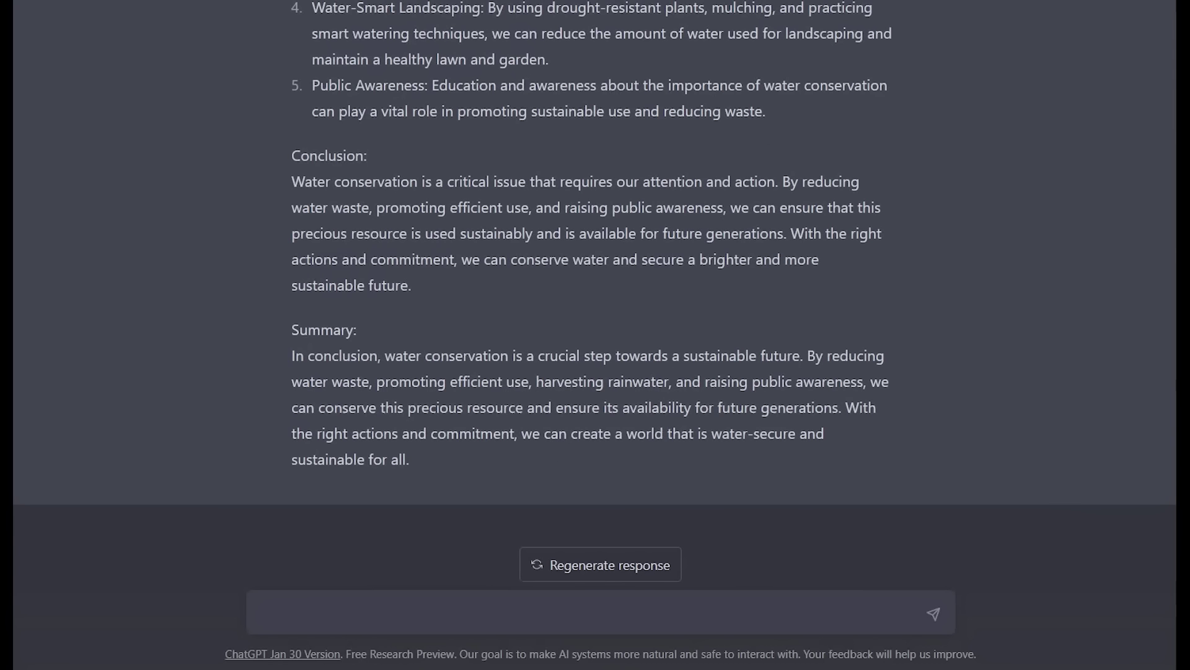
{"action": "scroll", "coordinate": [1004, 441], "scroll_direction": "up", "scroll_amount": 5}
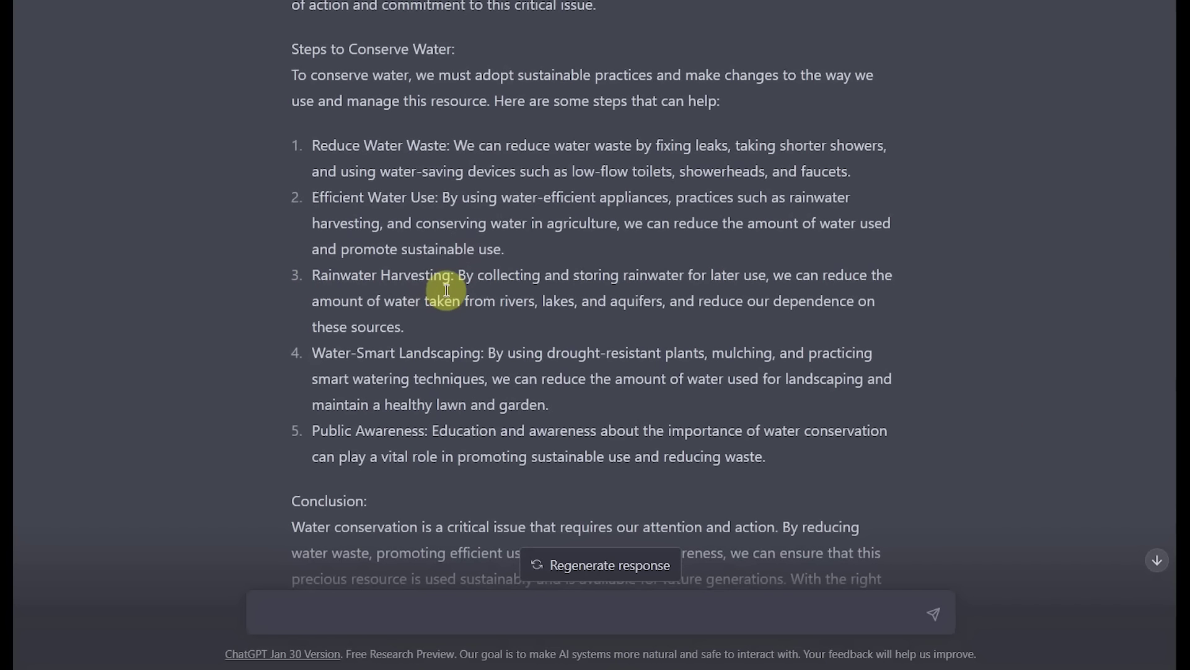
{"action": "scroll", "coordinate": [949, 428], "scroll_direction": "down", "scroll_amount": 2}
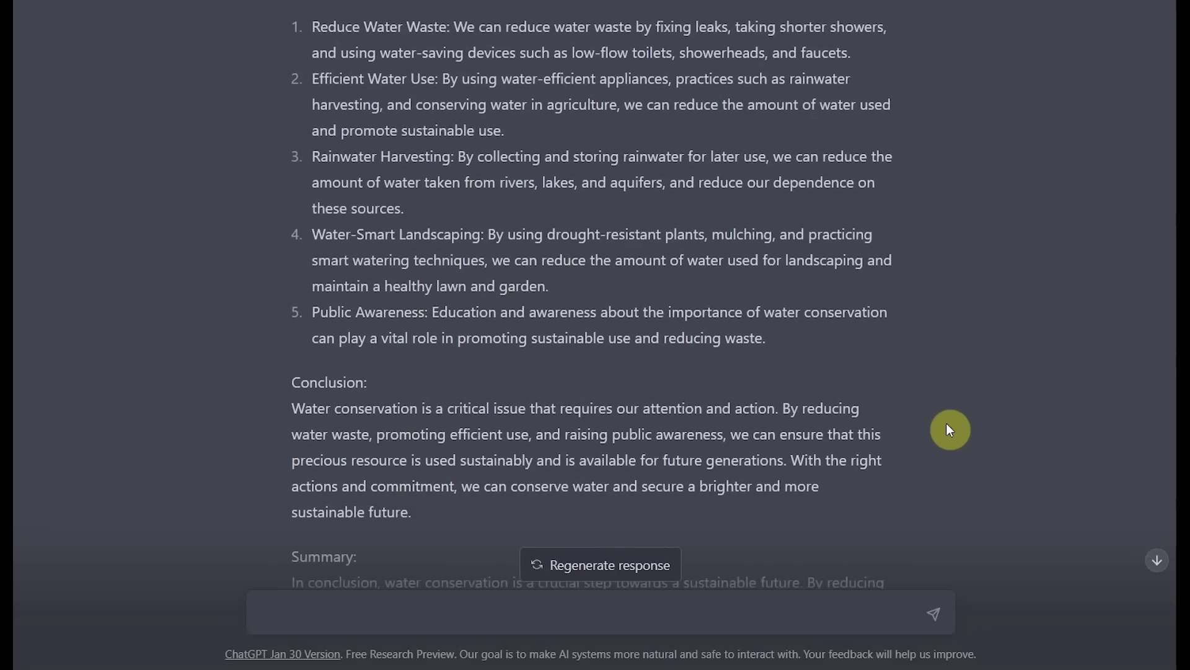
{"action": "scroll", "coordinate": [950, 428], "scroll_direction": "down", "scroll_amount": 1}
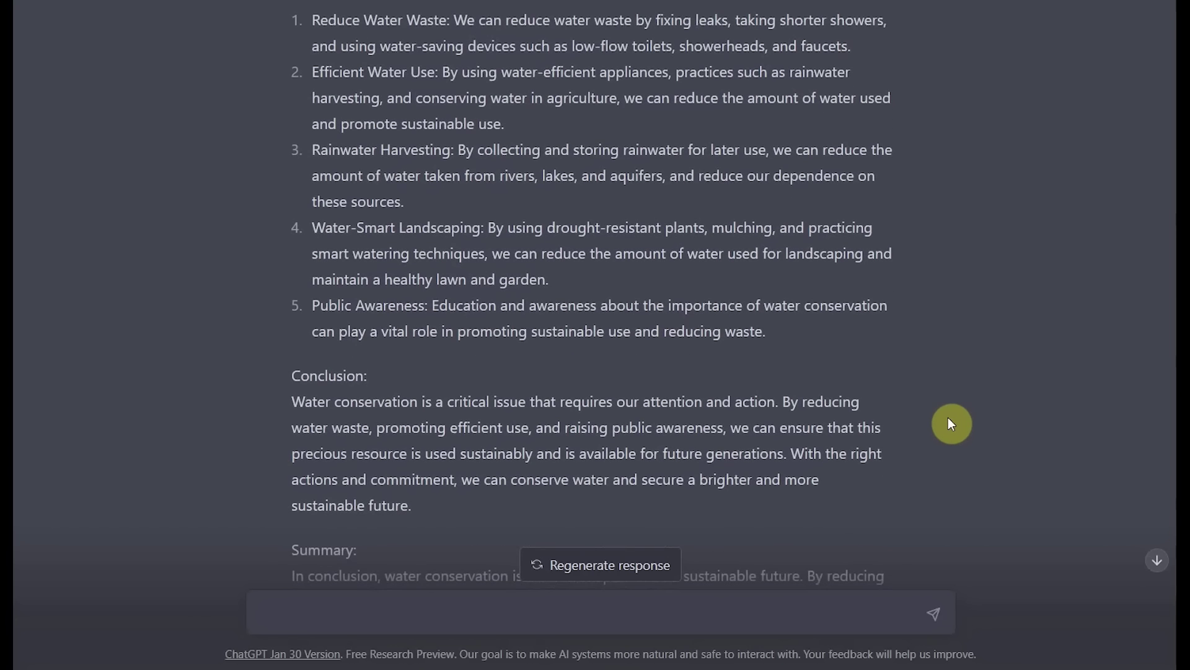
{"action": "scroll", "coordinate": [950, 421], "scroll_direction": "down", "scroll_amount": 3}
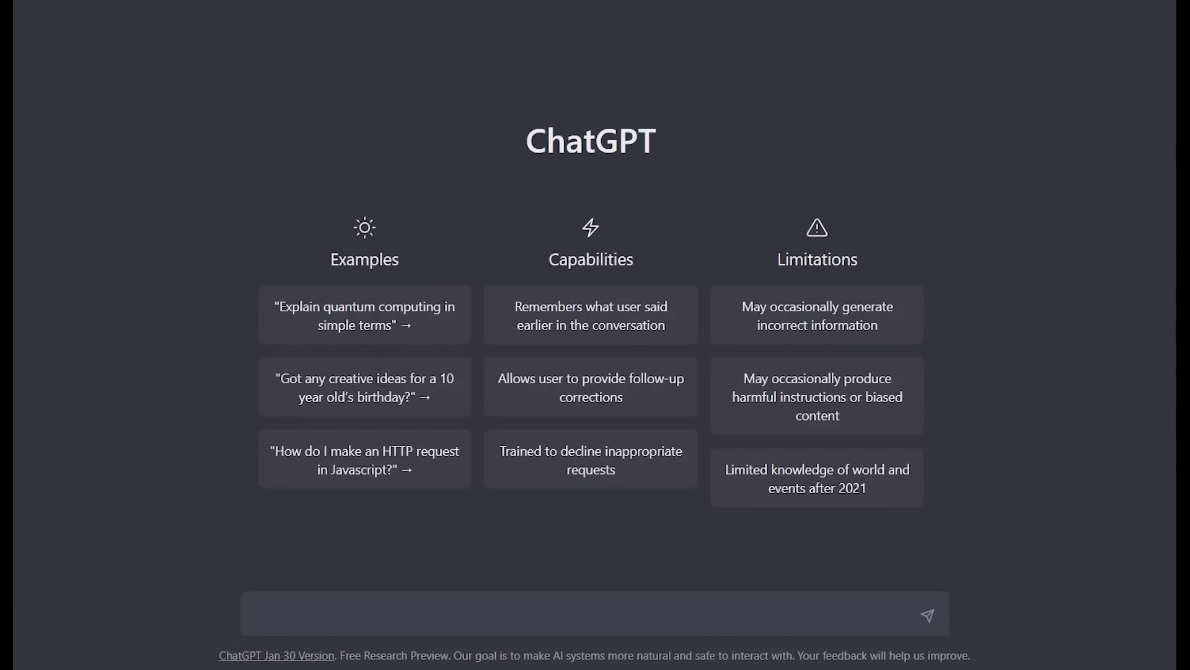
Step: In a new chat, send the prompt "can you write an email to follow up after a job interview"
{"action": "left_click", "coordinate": [321, 605]}
{"action": "type", "text": "can you write an em"}
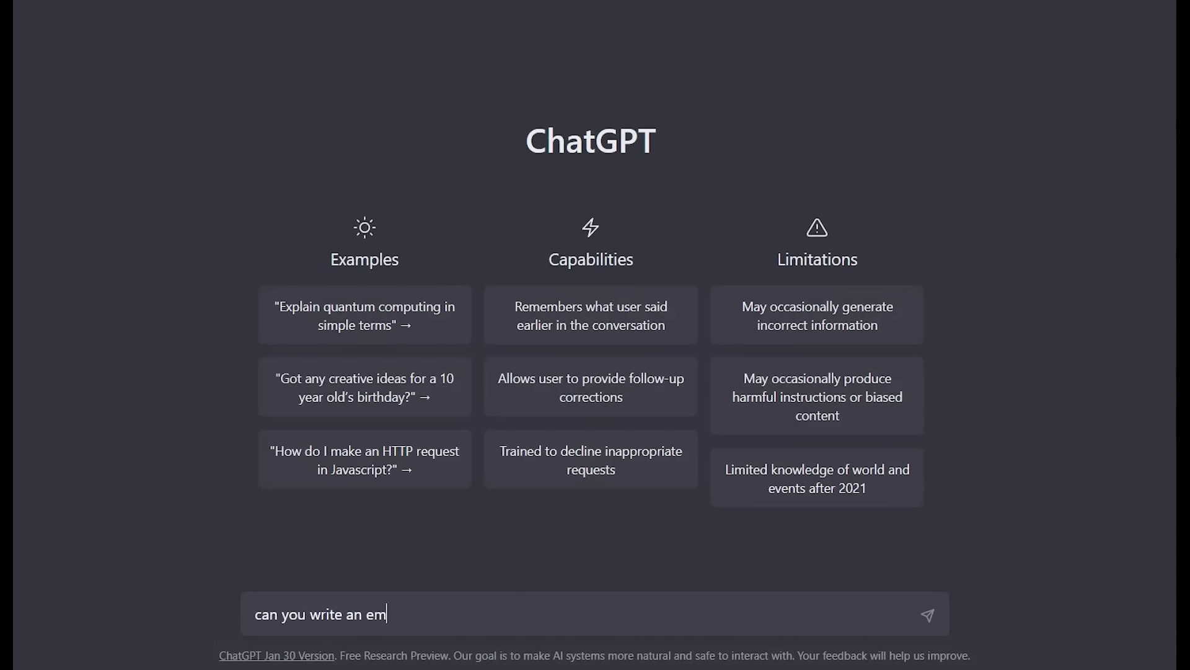
{"action": "type", "text": "ail to follow up after a job interview"}
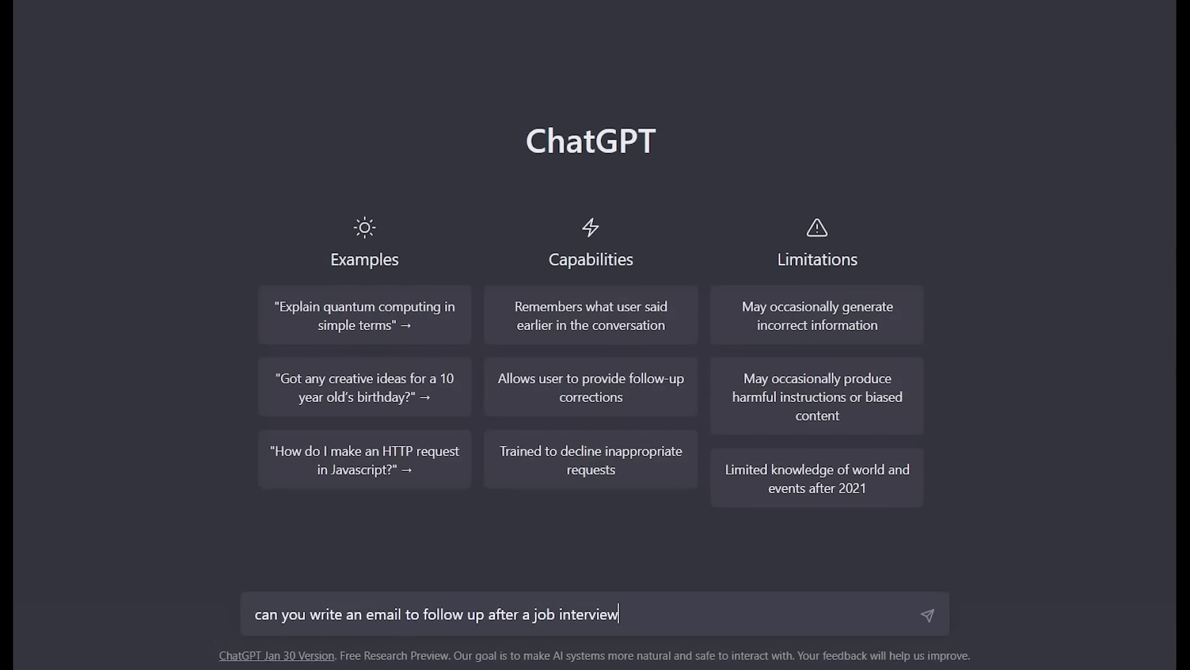
{"action": "key", "text": "Return"}
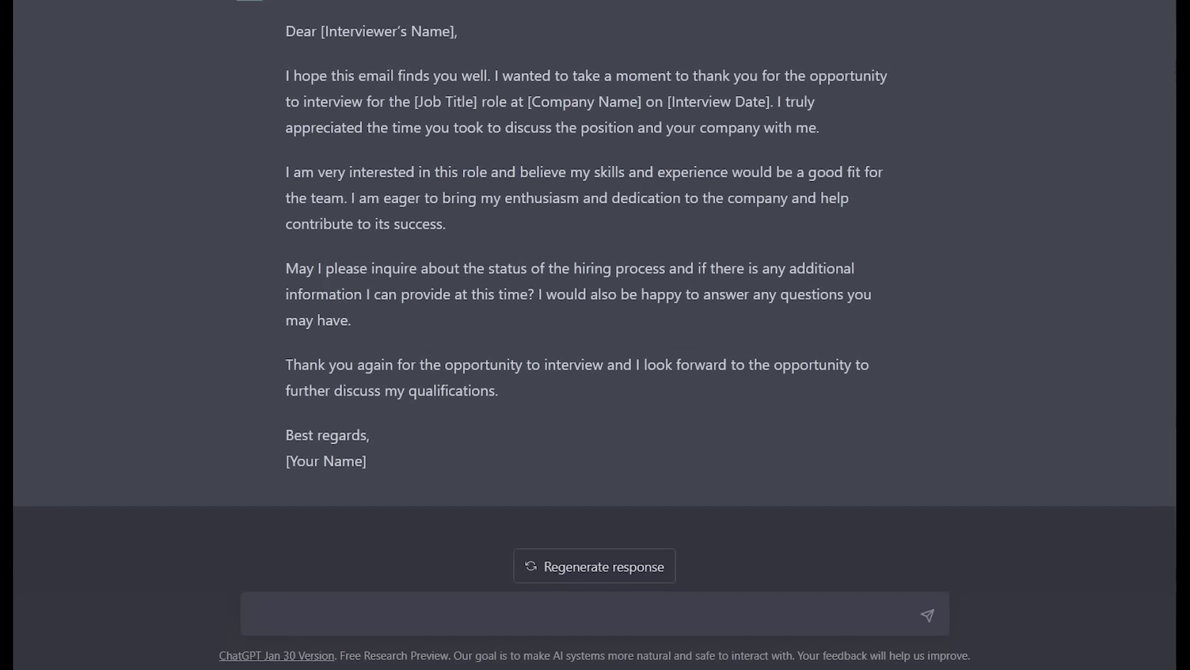
Step: Send the email details: applied for Junior Programmer Analyst at Microsoft, the interviewer's name, and skills of problem solving, people skills, and coding skills
{"action": "type", "text": "I applied for Junior Programmer A"}
{"action": "key", "text": "BackSpace"}
{"action": "type", "text": "nalyst at Microsoft. Jack Smith interviewed"}
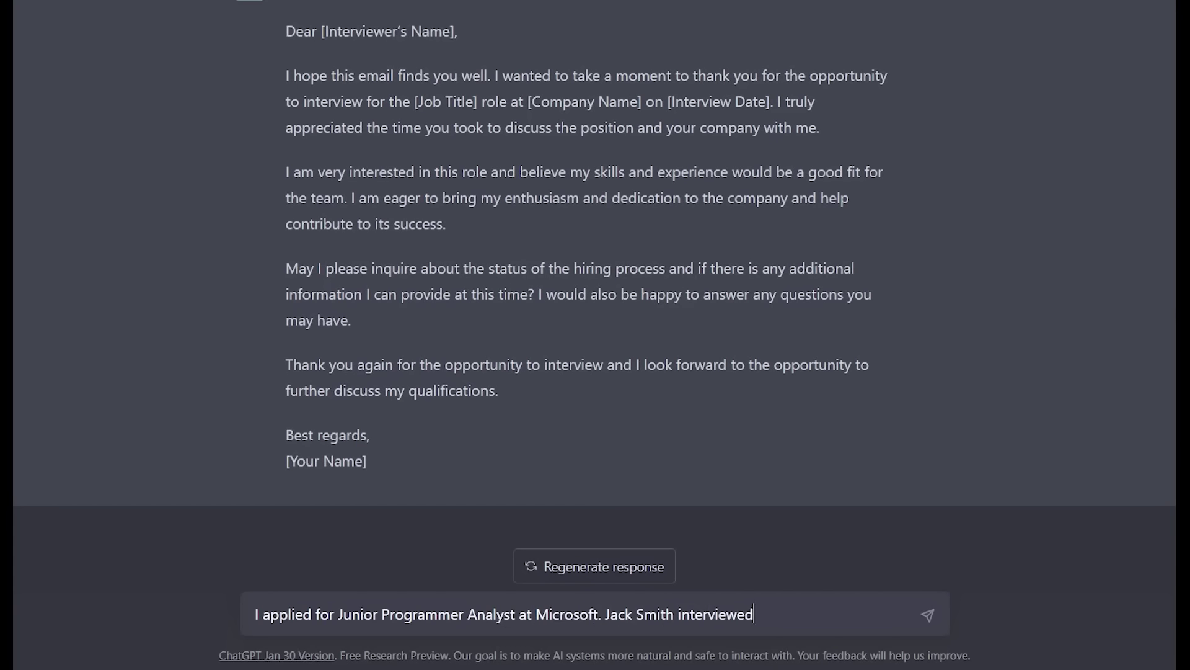
{"action": "type", "text": " me. My skills are "}
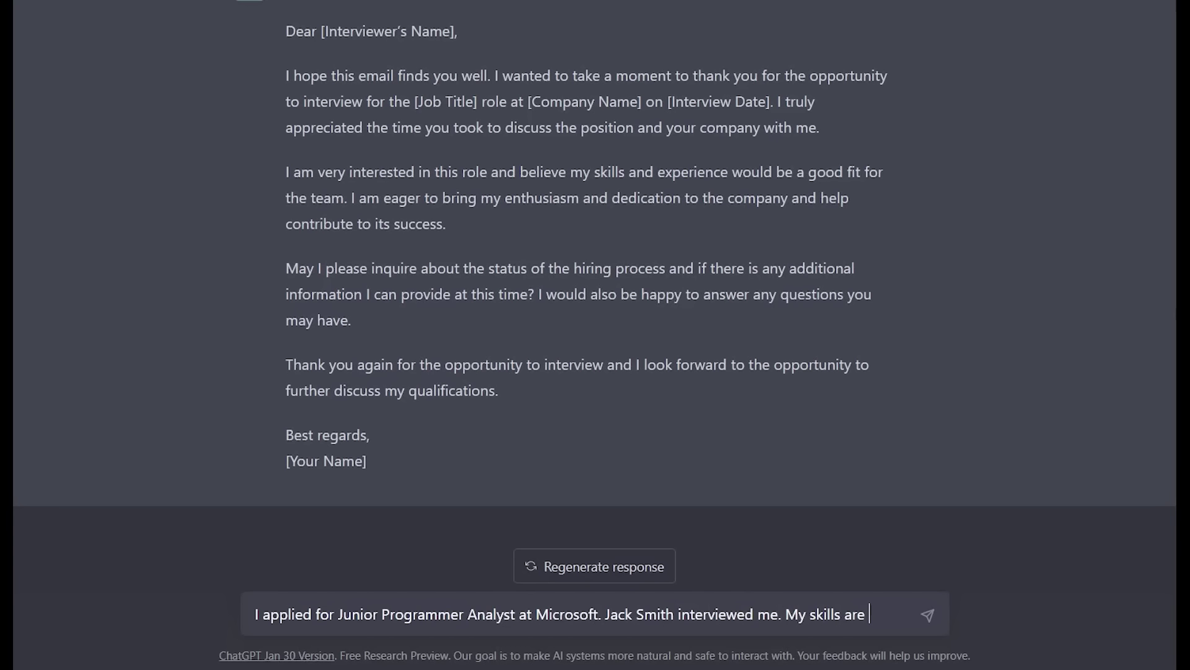
{"action": "type", "text": "problem"}
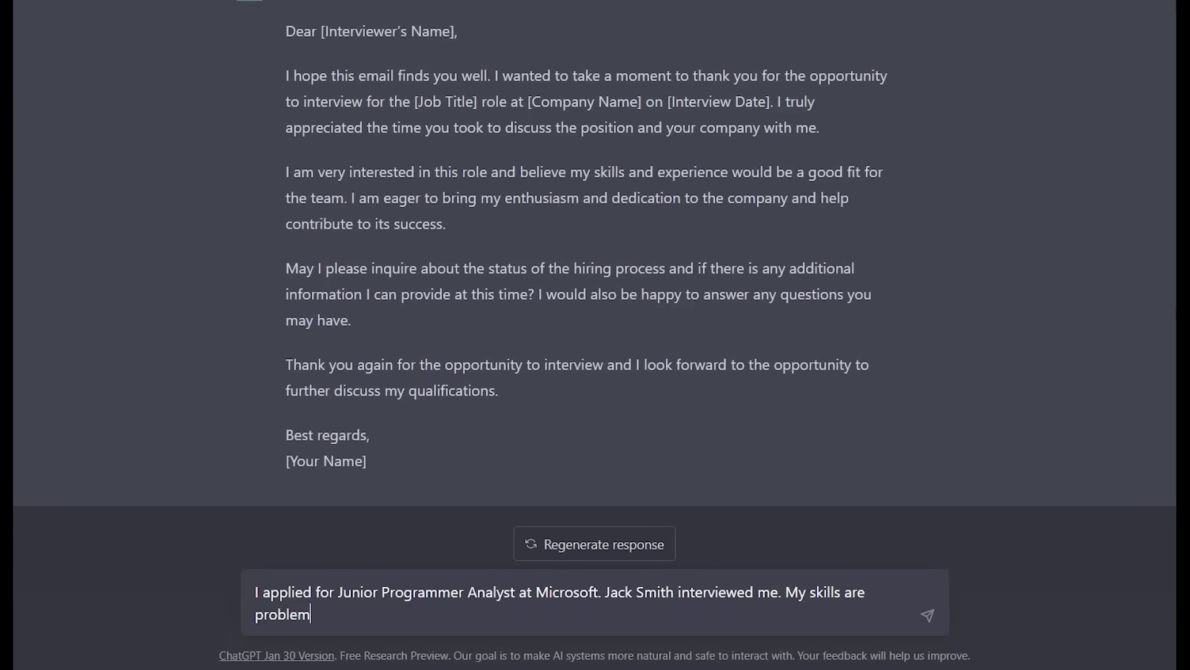
{"action": "type", "text": " solving, people skills, and"}
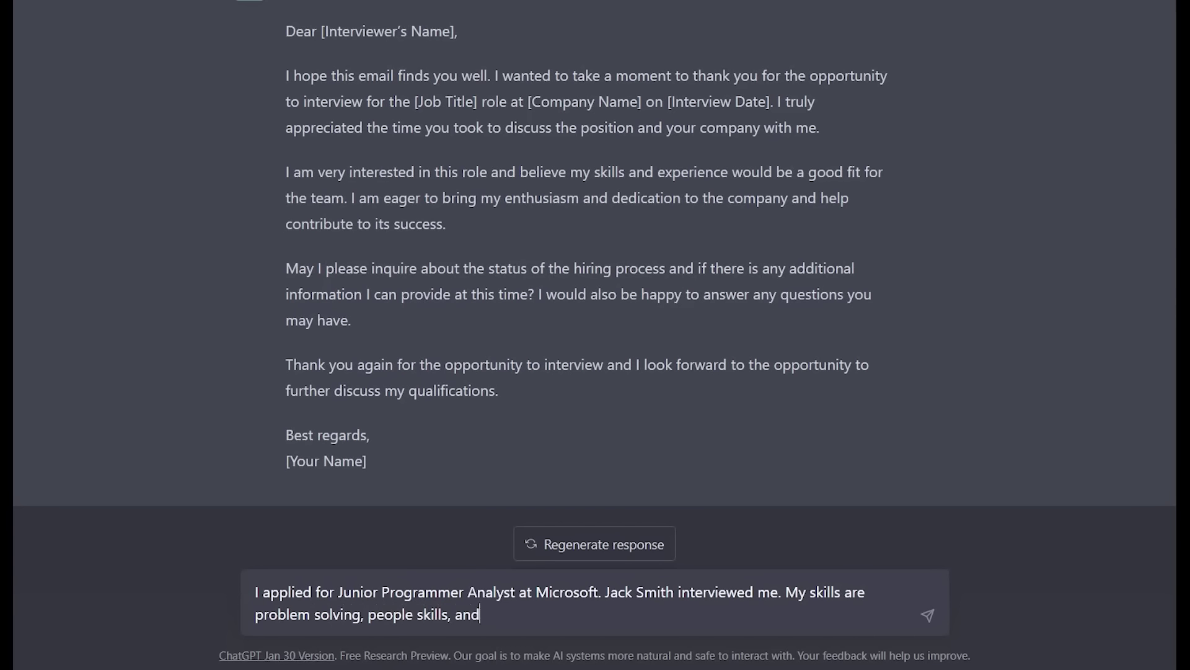
{"action": "type", "text": " coding skills"}
{"action": "key", "text": "Return"}
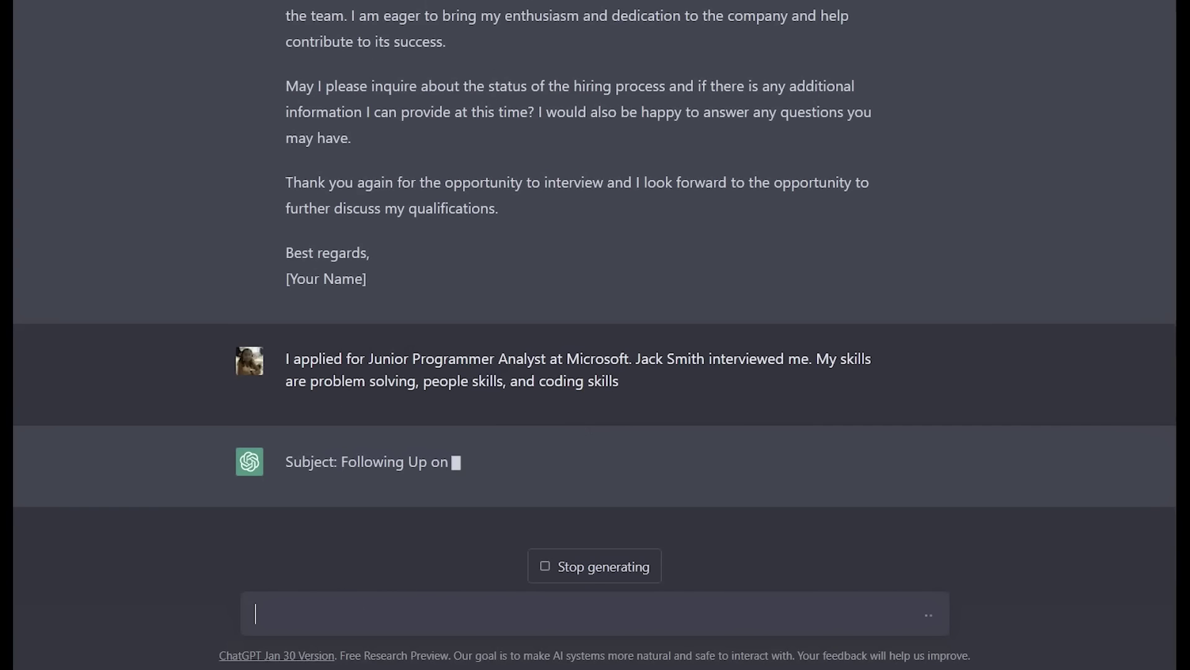
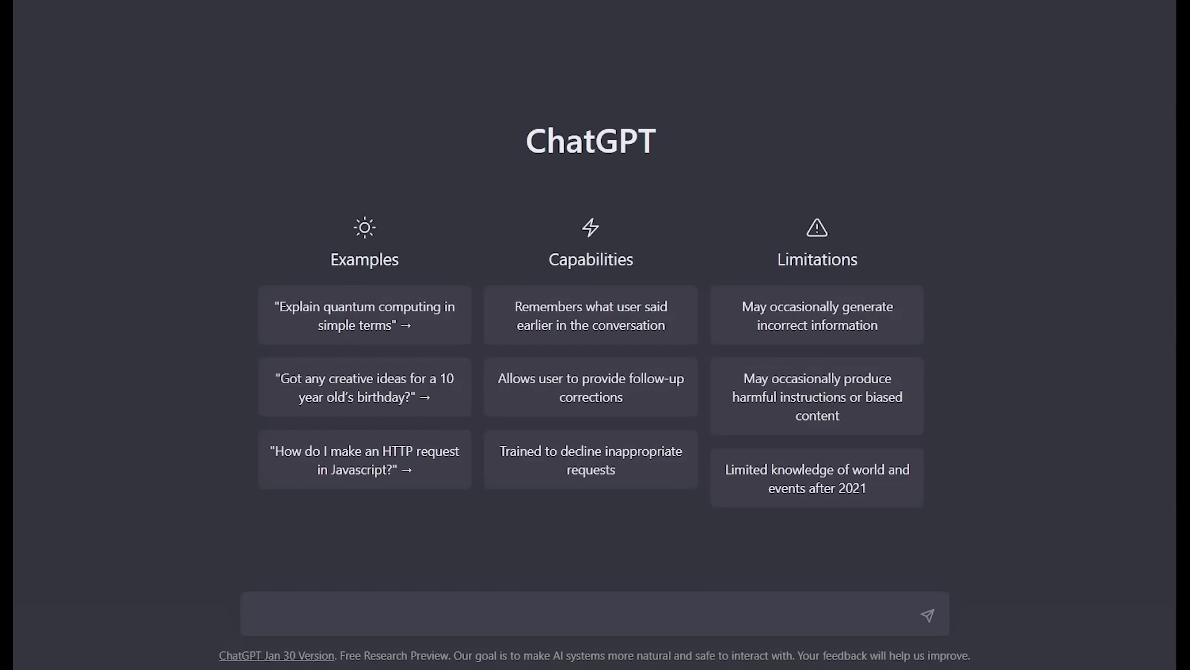
Step: In a new chat, send "create html code for recipe webpage with a dessert recipe. create headings in blue font. add a hyperlink for lunch recipe"
{"action": "left_click", "coordinate": [280, 616]}
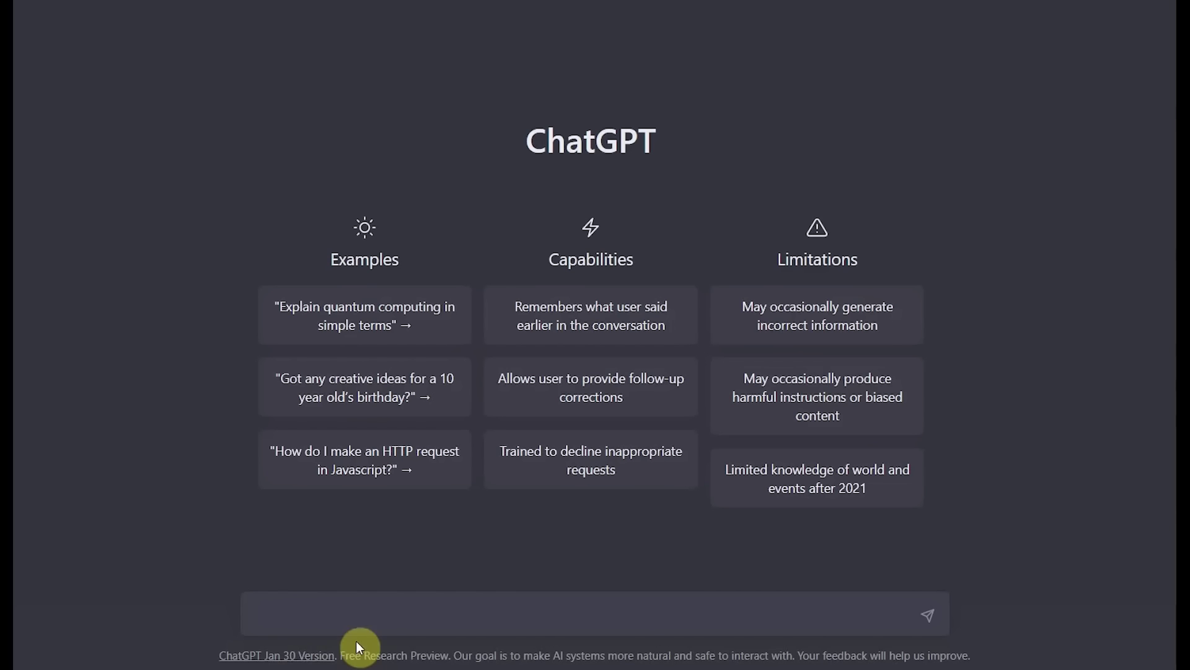
{"action": "type", "text": "c"}
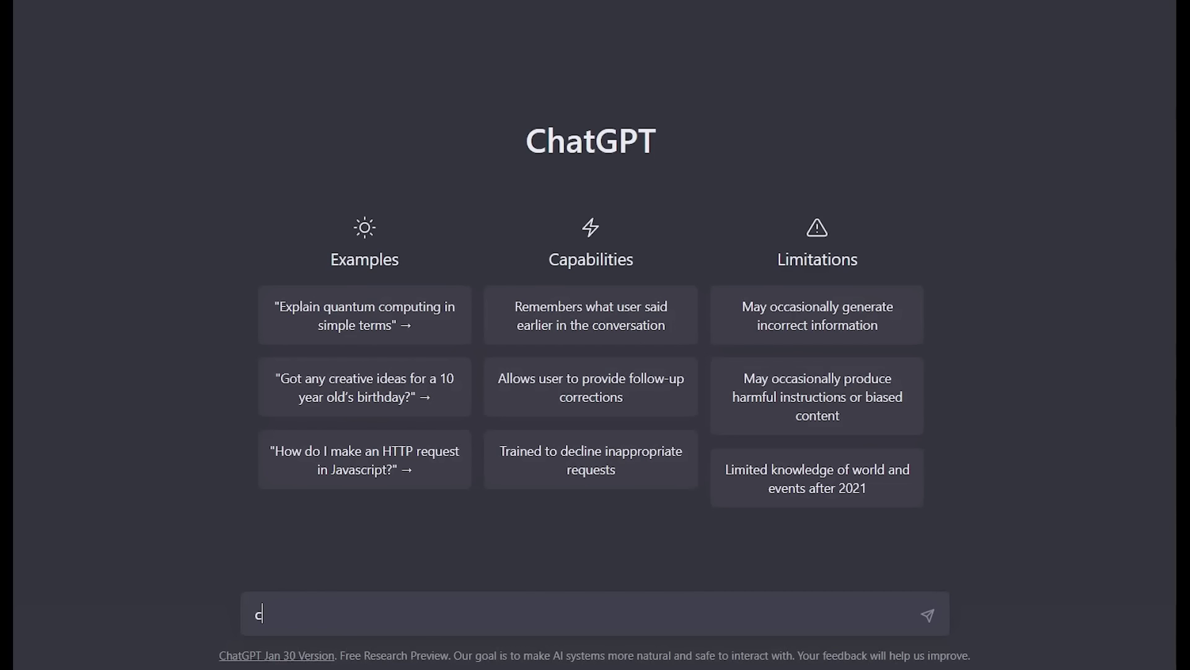
{"action": "type", "text": "reate html co"}
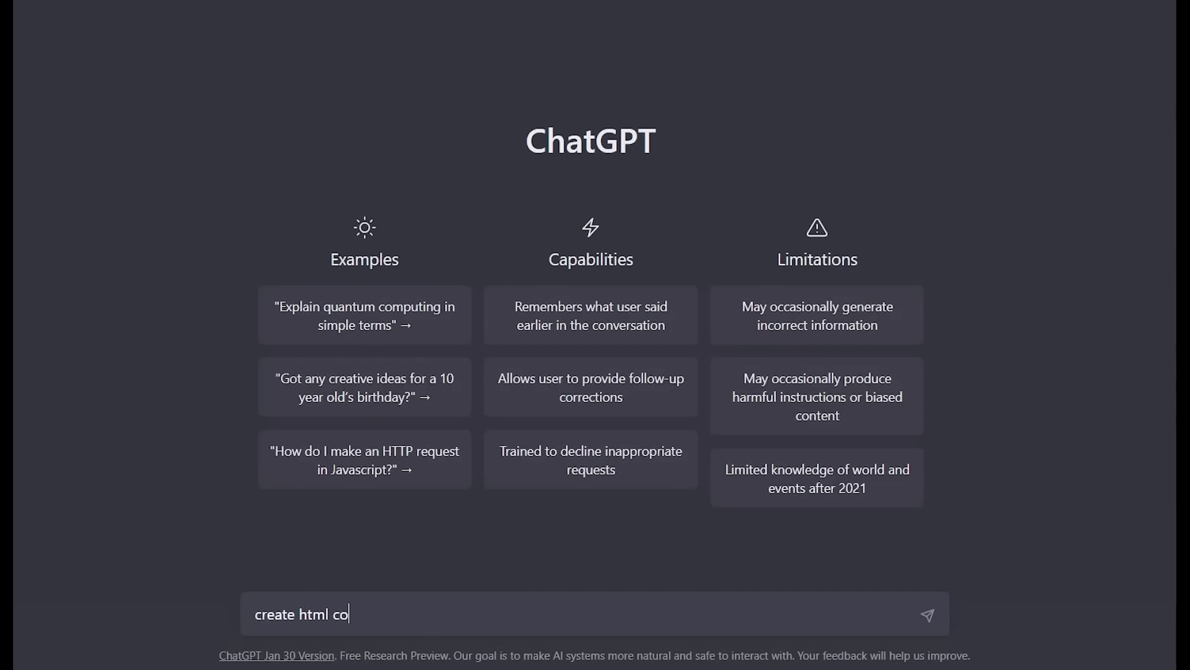
{"action": "type", "text": "de for recipe web"}
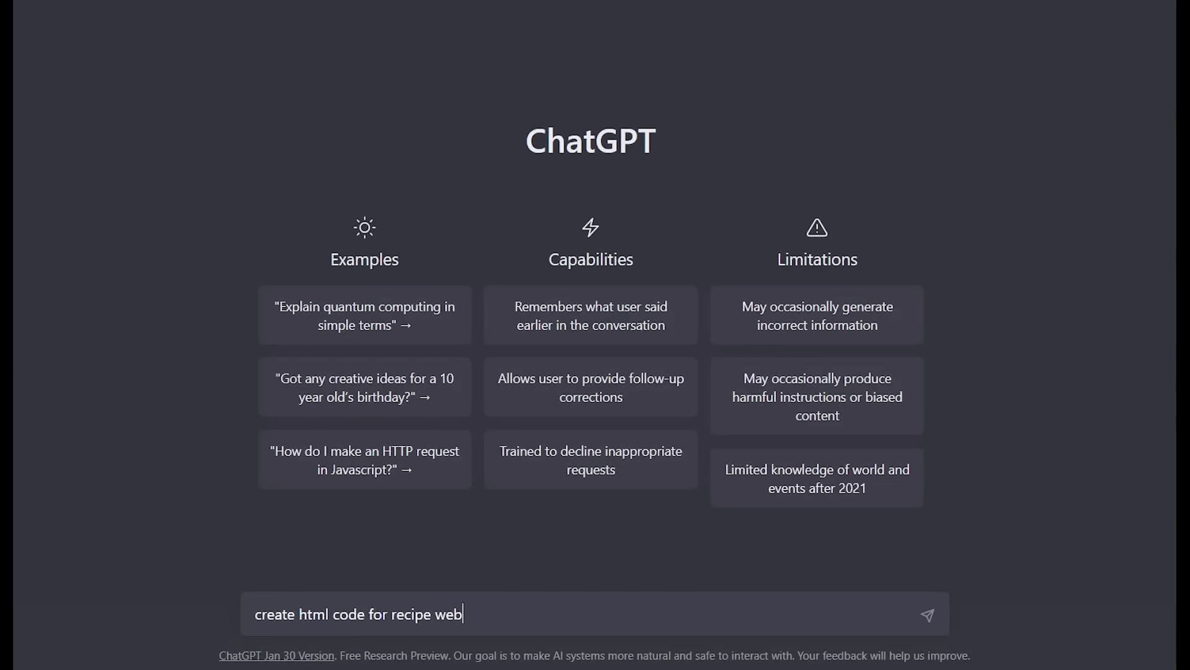
{"action": "type", "text": "page with a dessert r"}
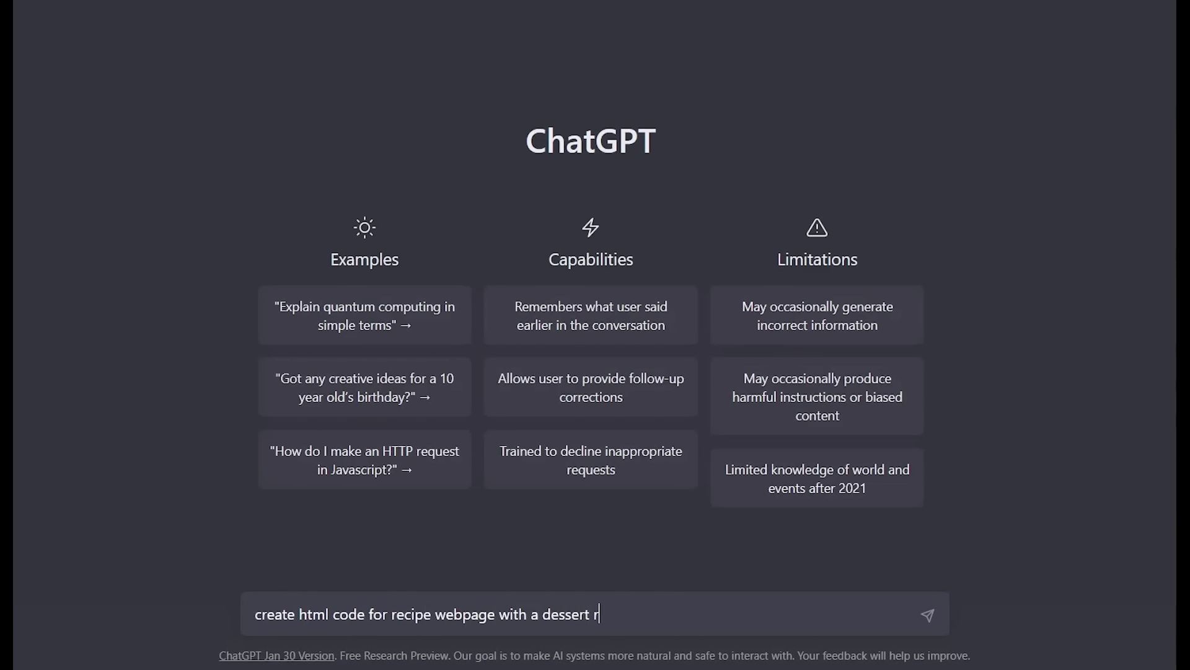
{"action": "type", "text": "ecipe. create heading"}
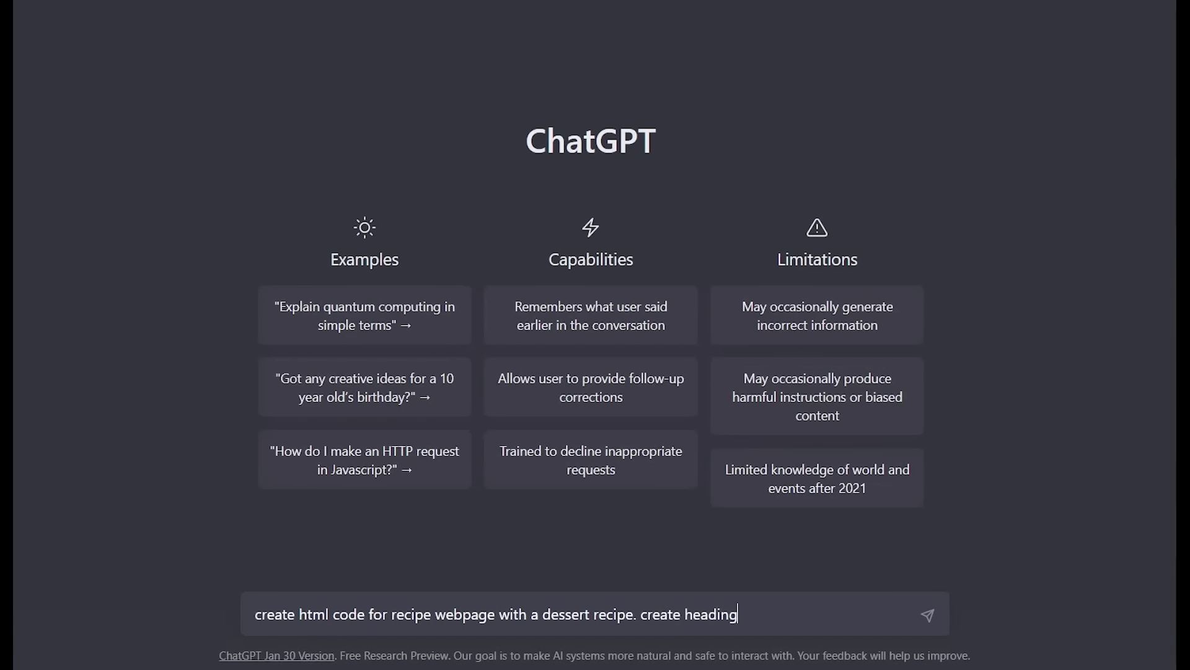
{"action": "type", "text": "s in blue font. add a"}
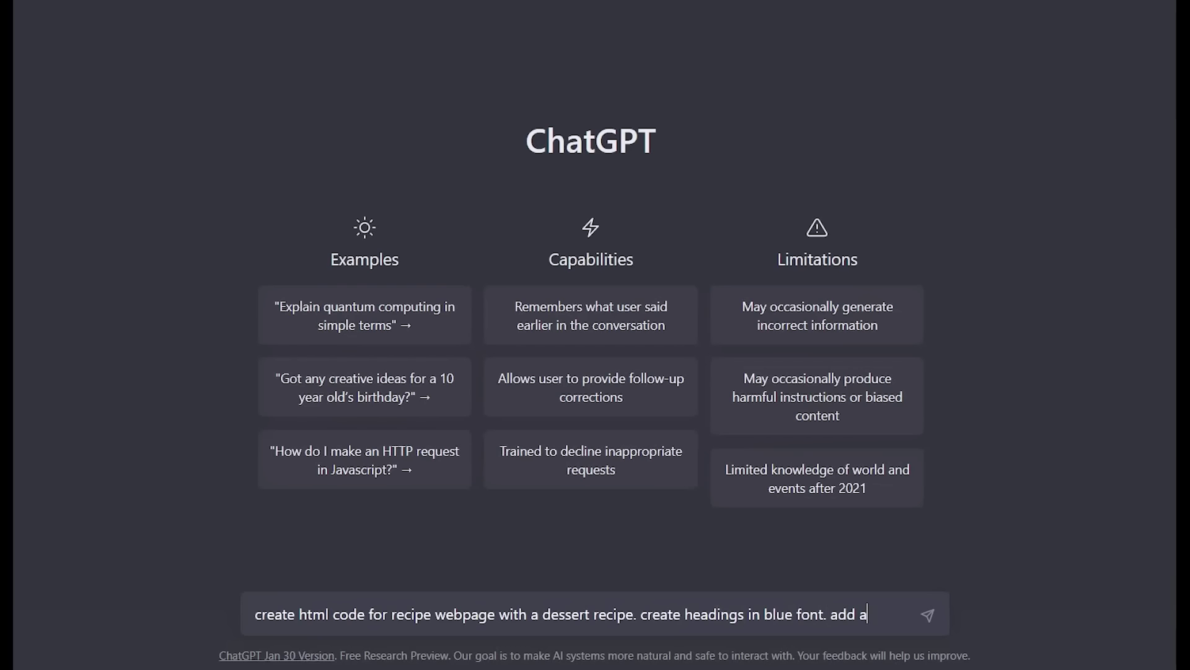
{"action": "type", "text": " hyperlink "}
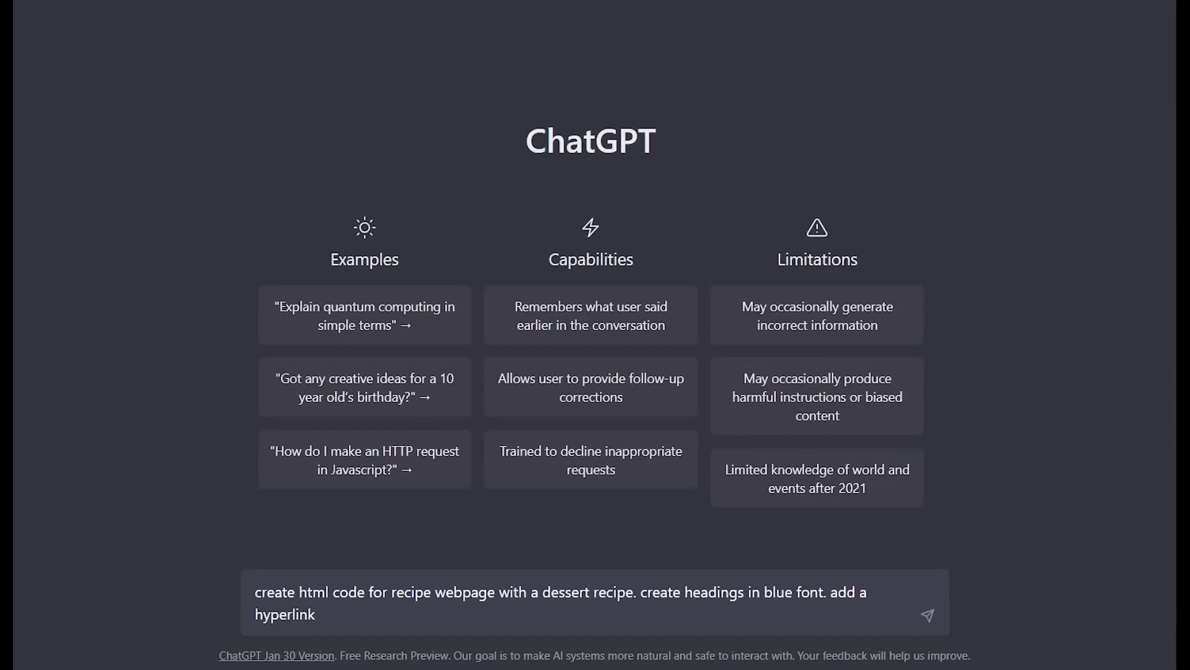
{"action": "type", "text": "for lunch rep"}
{"action": "key", "text": "BackSpace"}
{"action": "type", "text": "cipe"}
{"action": "key", "text": "Return"}
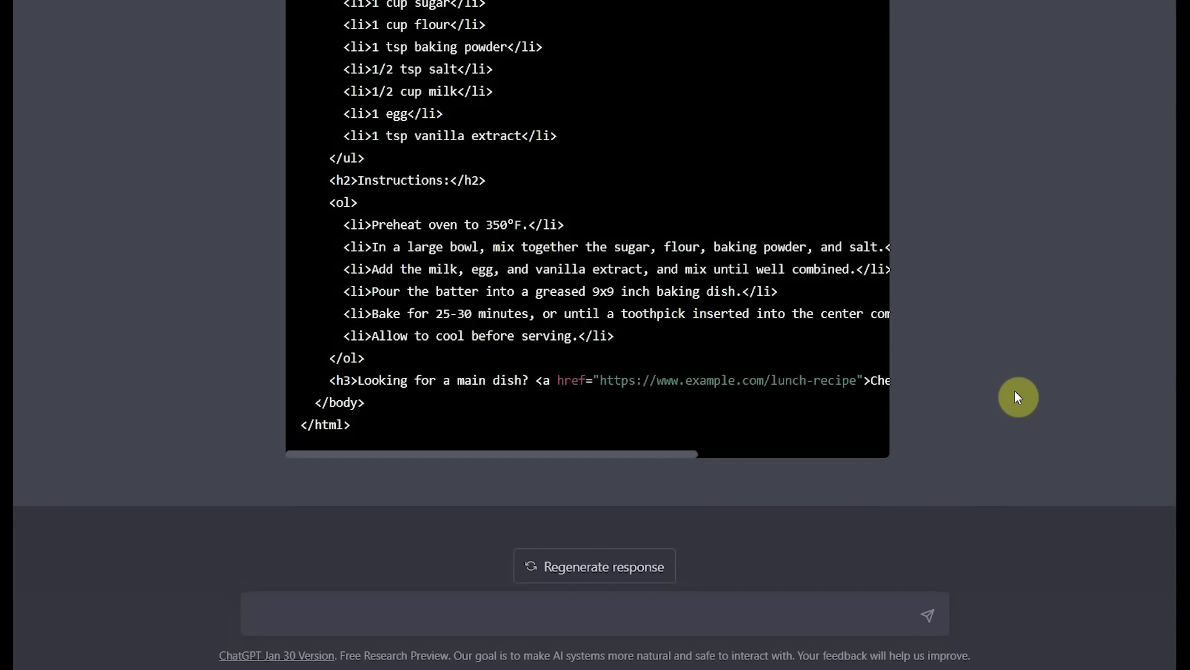
Step: Copy the generated HTML code of the dessert recipe webpage to the clipboard
{"action": "scroll", "coordinate": [1017, 398], "scroll_direction": "up", "scroll_amount": 5}
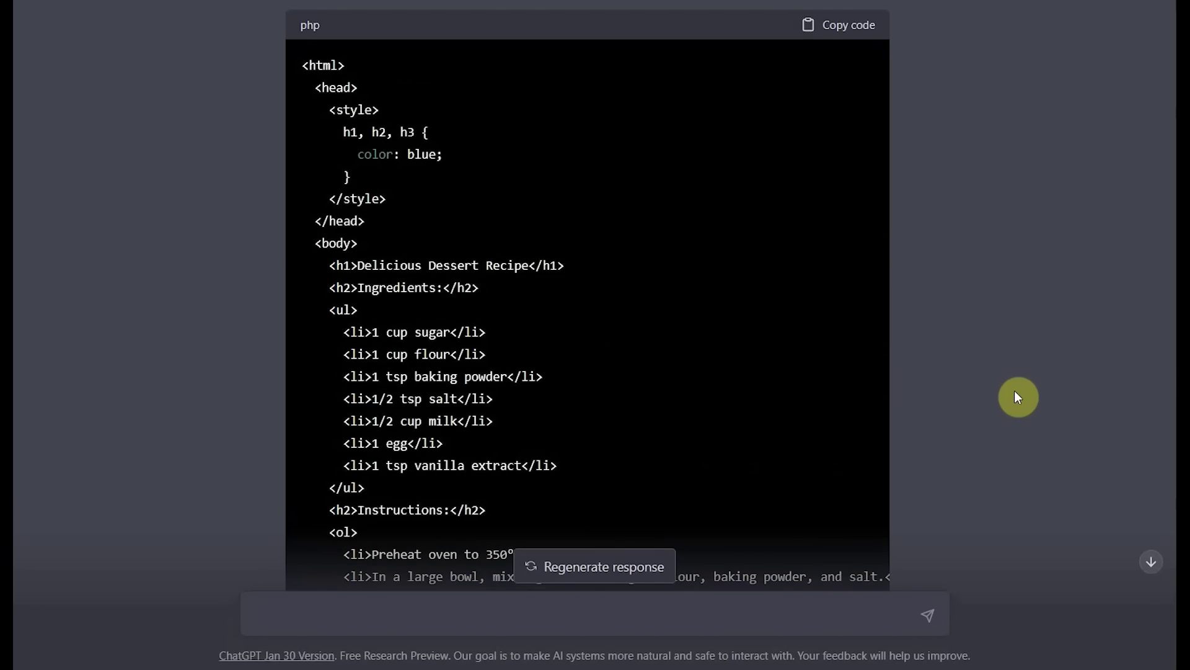
{"action": "scroll", "coordinate": [1017, 395], "scroll_direction": "up", "scroll_amount": 1}
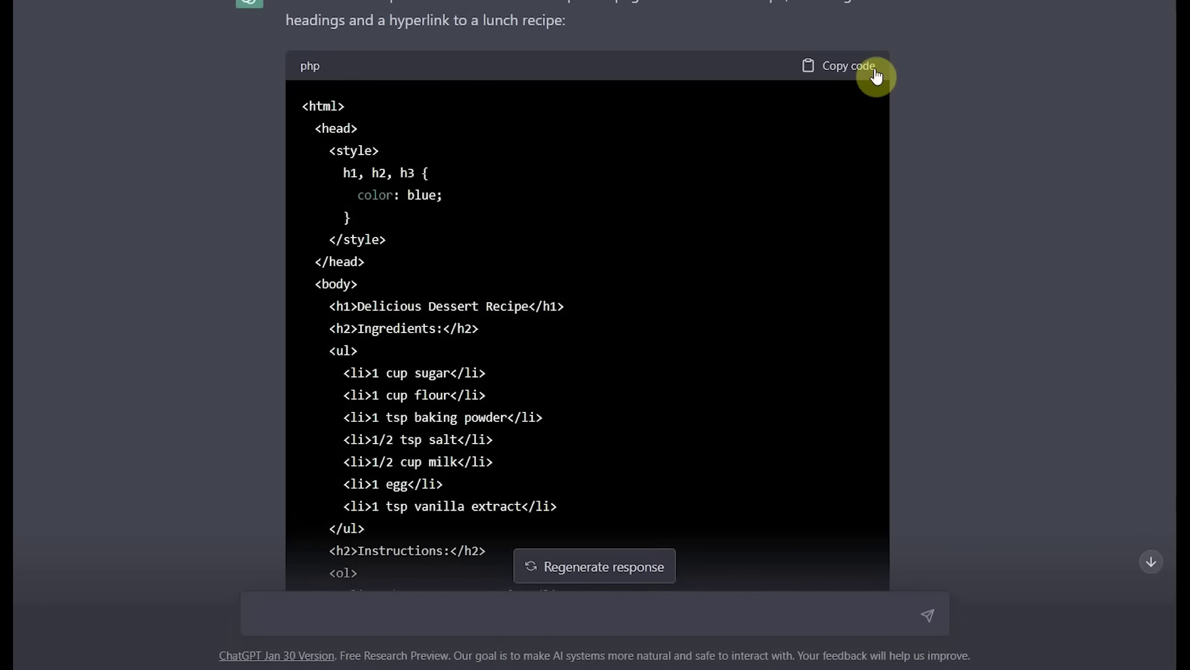
{"action": "left_click", "coordinate": [842, 68]}
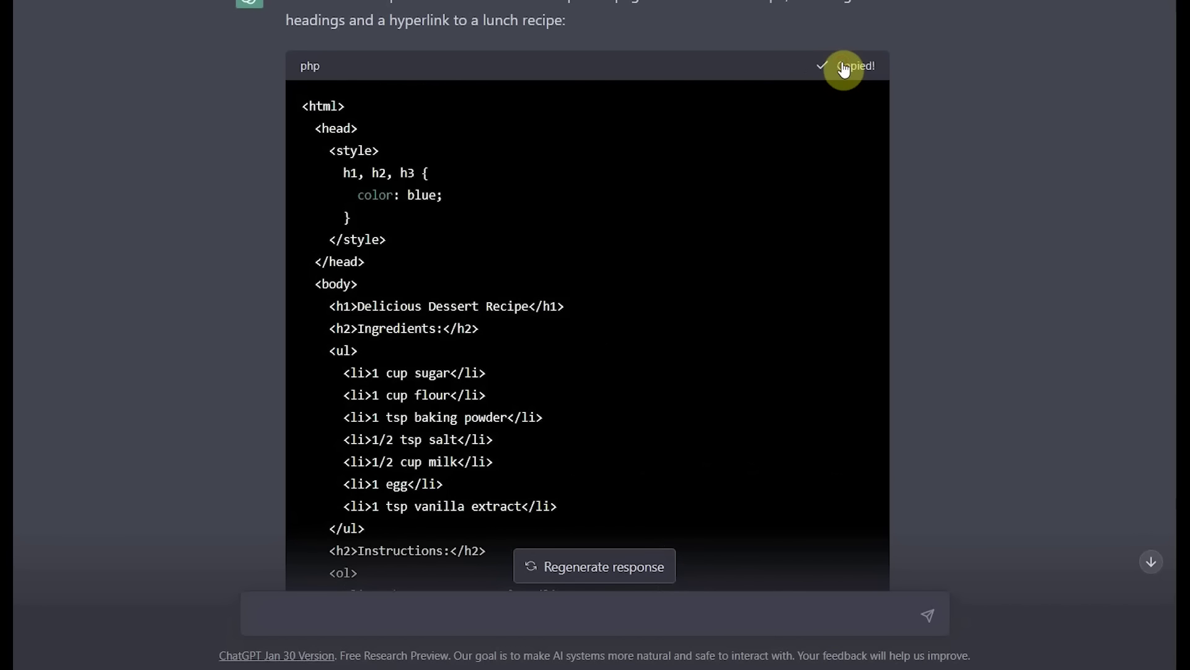